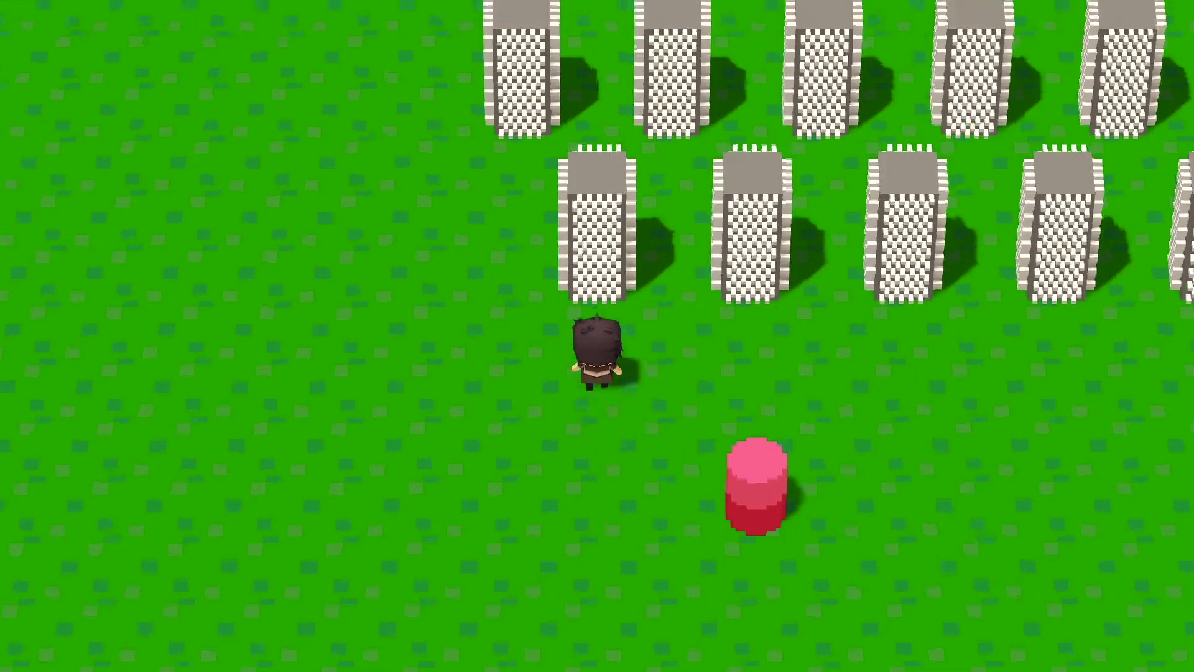
{"action": "key", "text": "a"}
{"action": "key", "text": "s"}
{"action": "key", "text": "d"}
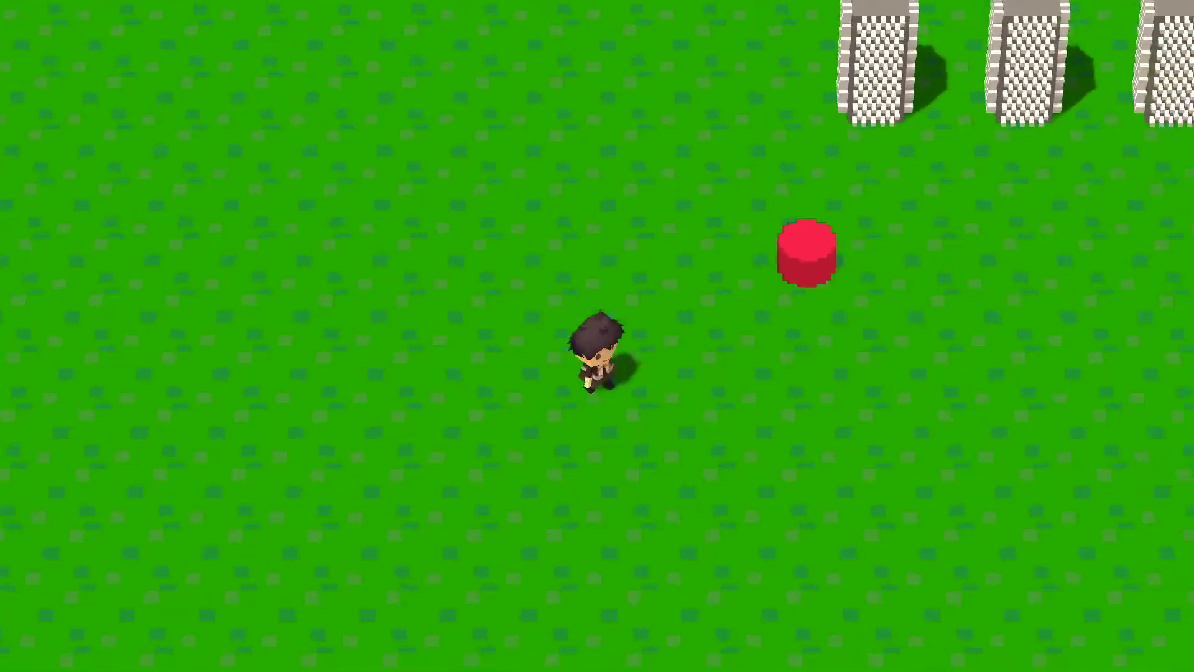
{"action": "key", "text": "w"}
{"action": "key", "text": "d"}
{"action": "key", "text": "w"}
{"action": "key", "text": "a"}
{"action": "key", "text": "a"}
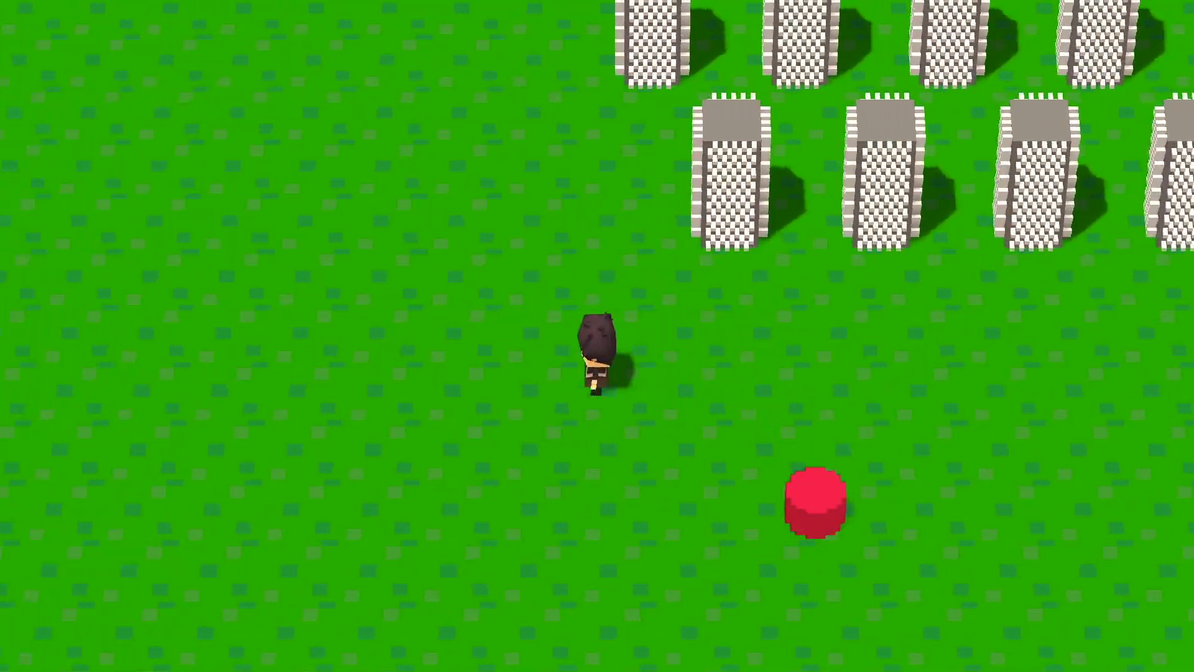
{"action": "key", "text": "a"}
{"action": "key", "text": "s"}
{"action": "key", "text": "d"}
{"action": "key", "text": "d"}
{"action": "key", "text": "w"}
{"action": "key", "text": "a"}
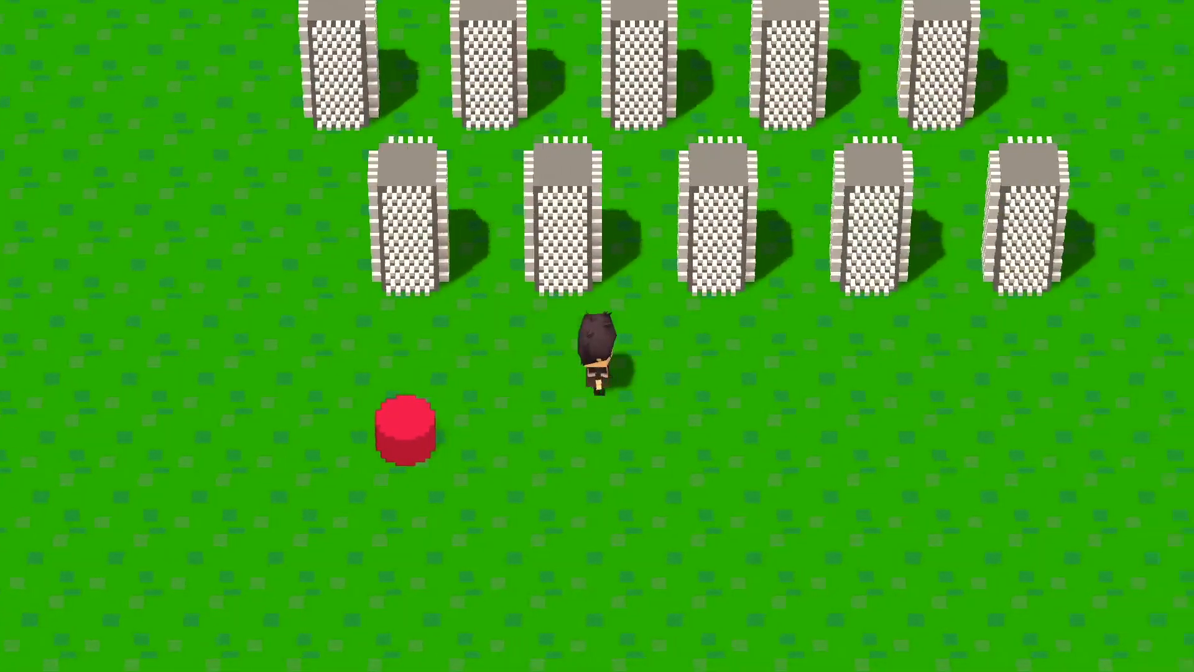
{"action": "key", "text": "d"}
{"action": "key", "text": "d"}
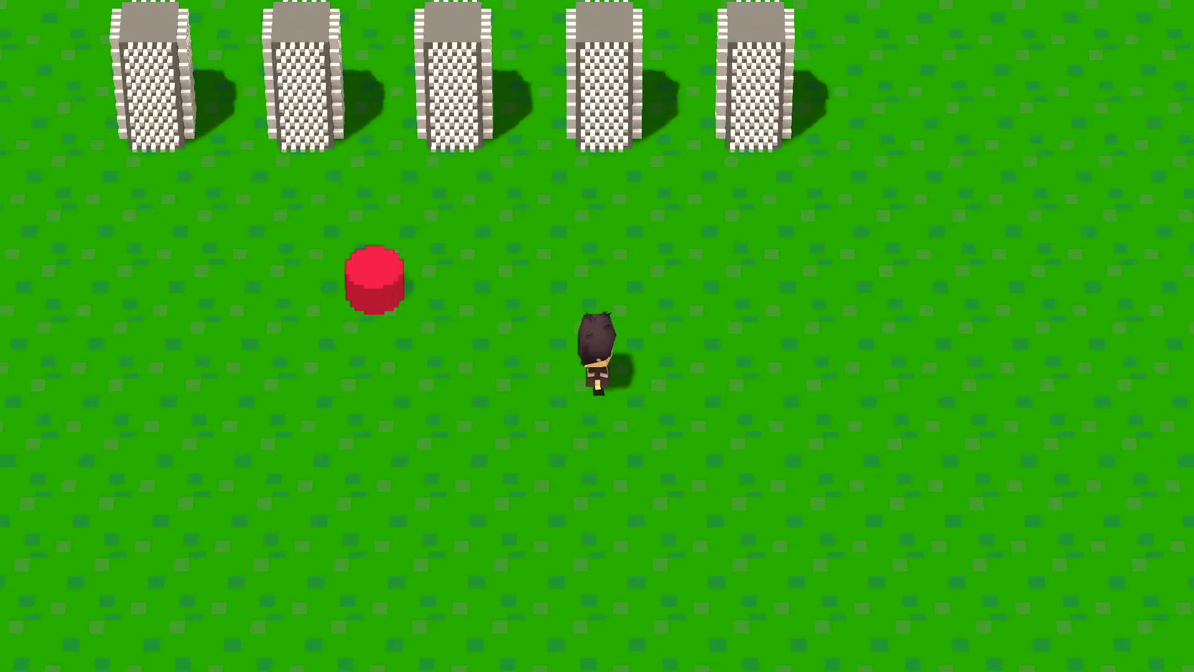
{"action": "key", "text": "w"}
{"action": "key", "text": "d"}
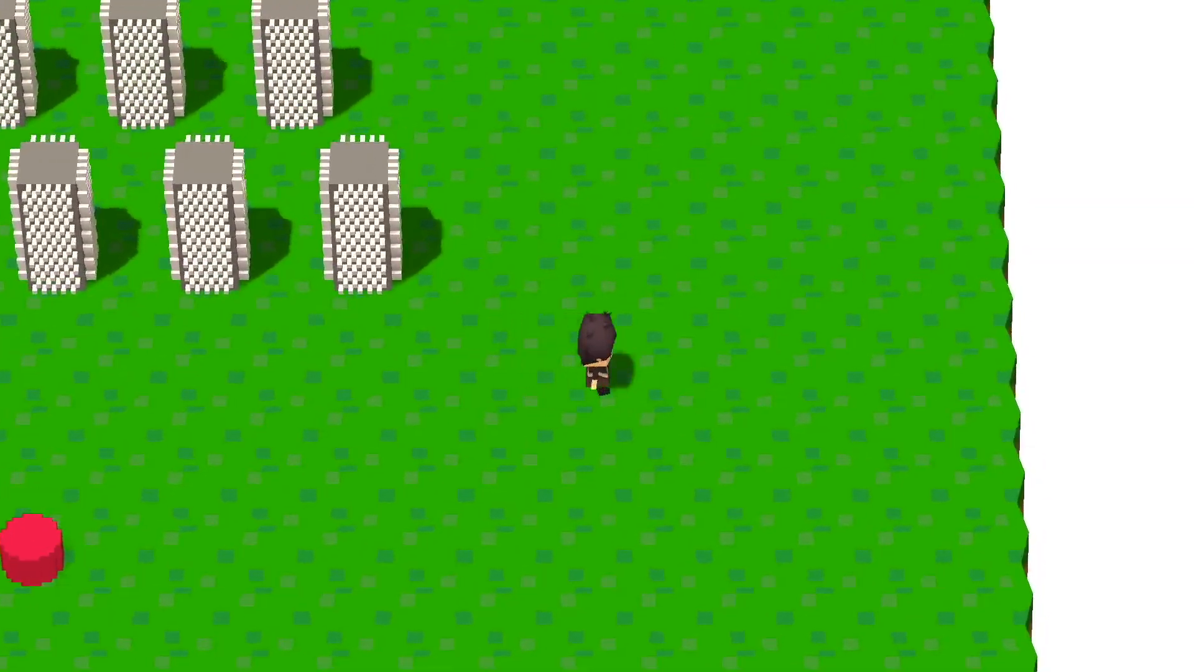
{"action": "key", "text": "s"}
{"action": "key", "text": "a"}
{"action": "key", "text": "w"}
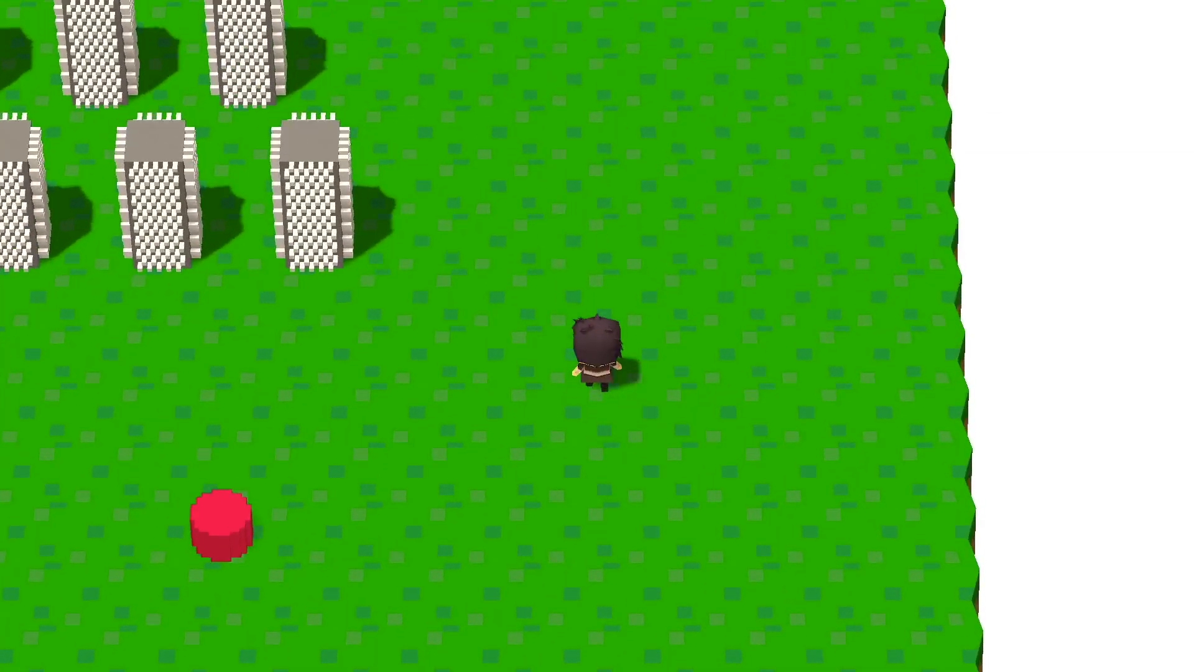
{"action": "key", "text": "a"}
{"action": "key", "text": "w"}
{"action": "key", "text": "s"}
{"action": "key", "text": "a"}
{"action": "key", "text": "w"}
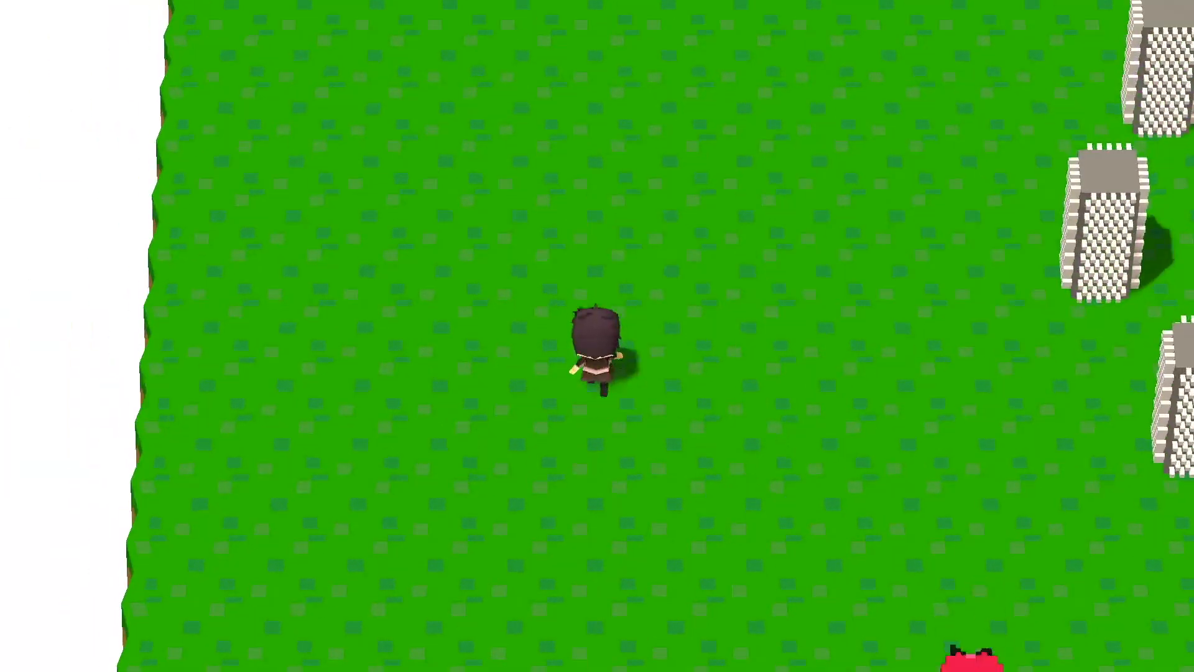
{"action": "key", "text": "a"}
{"action": "key", "text": "w"}
{"action": "key", "text": "w"}
{"action": "key", "text": "d"}
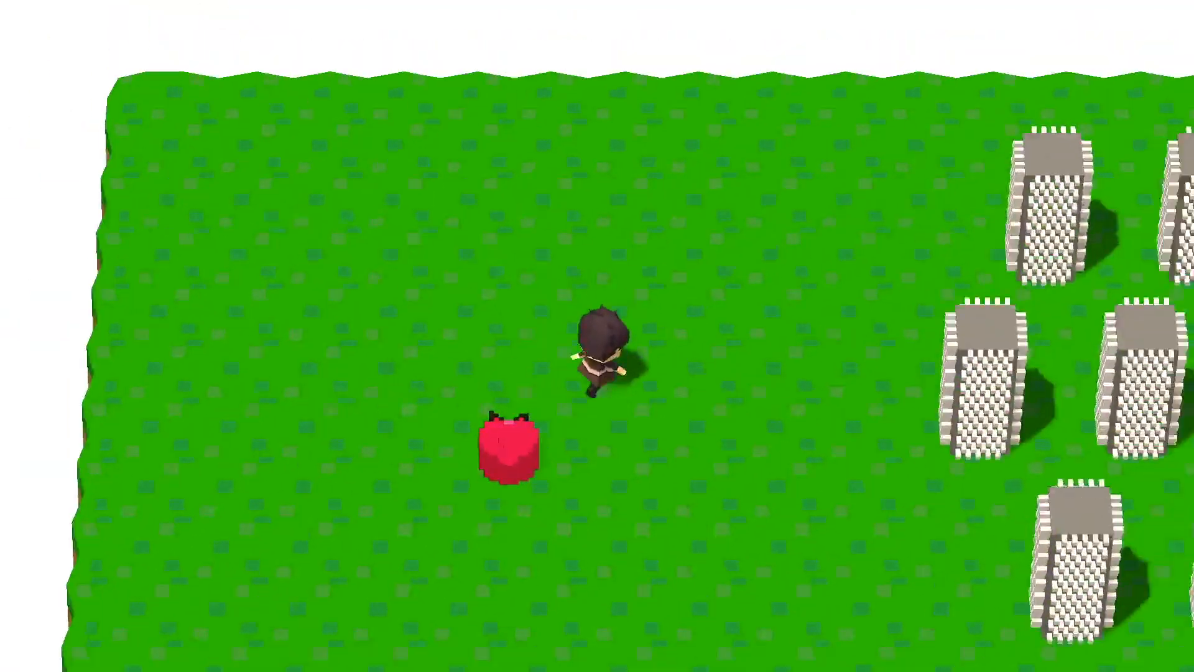
{"action": "key", "text": "d"}
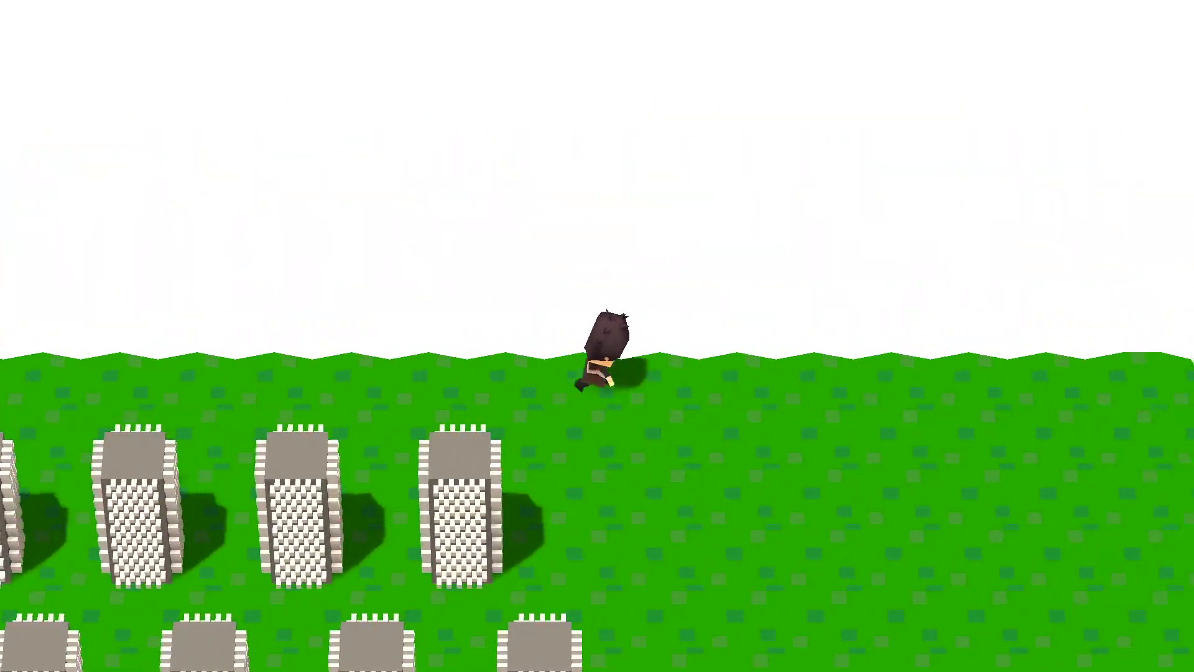
{"action": "key", "text": "s"}
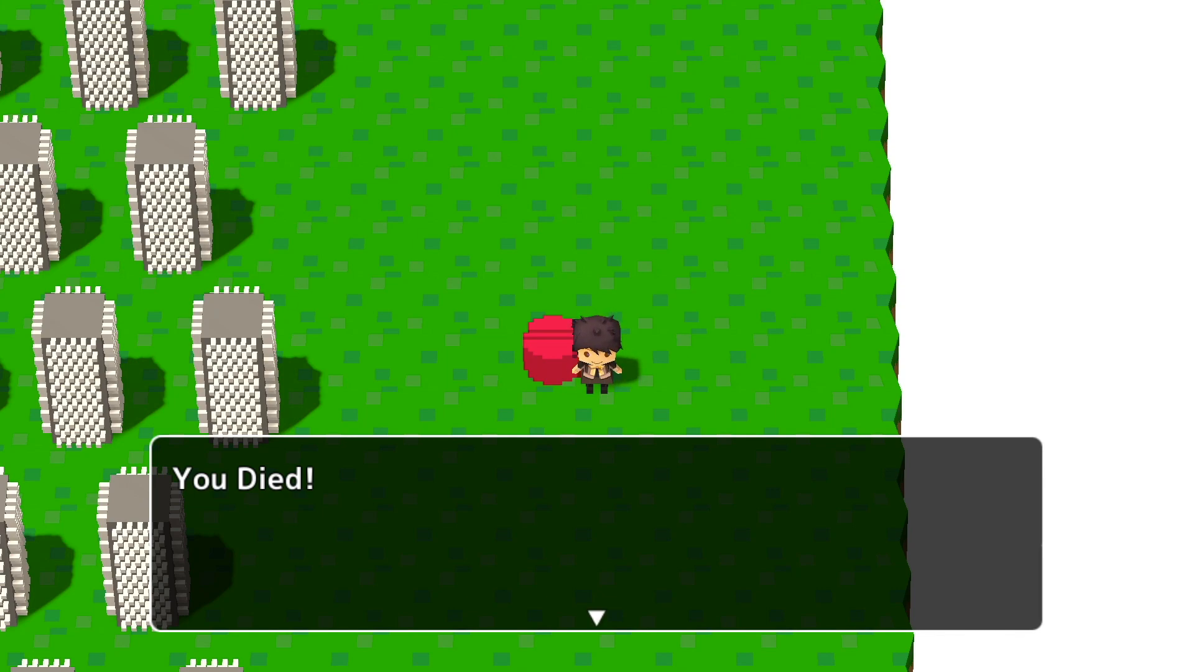
Leave the full-screen playtest and examine the HealthBar variable subtraction in the event of the front row's leftmost spiked pillar
{"action": "key", "text": "alt+Return"}
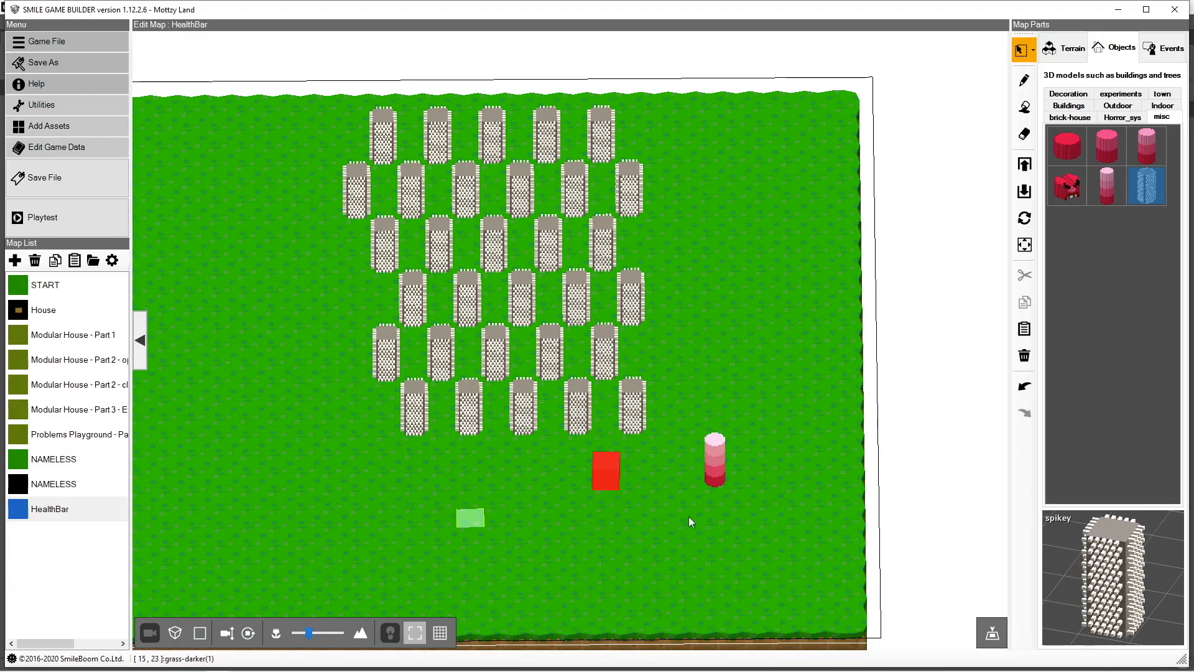
{"action": "left_click", "coordinate": [408, 416]}
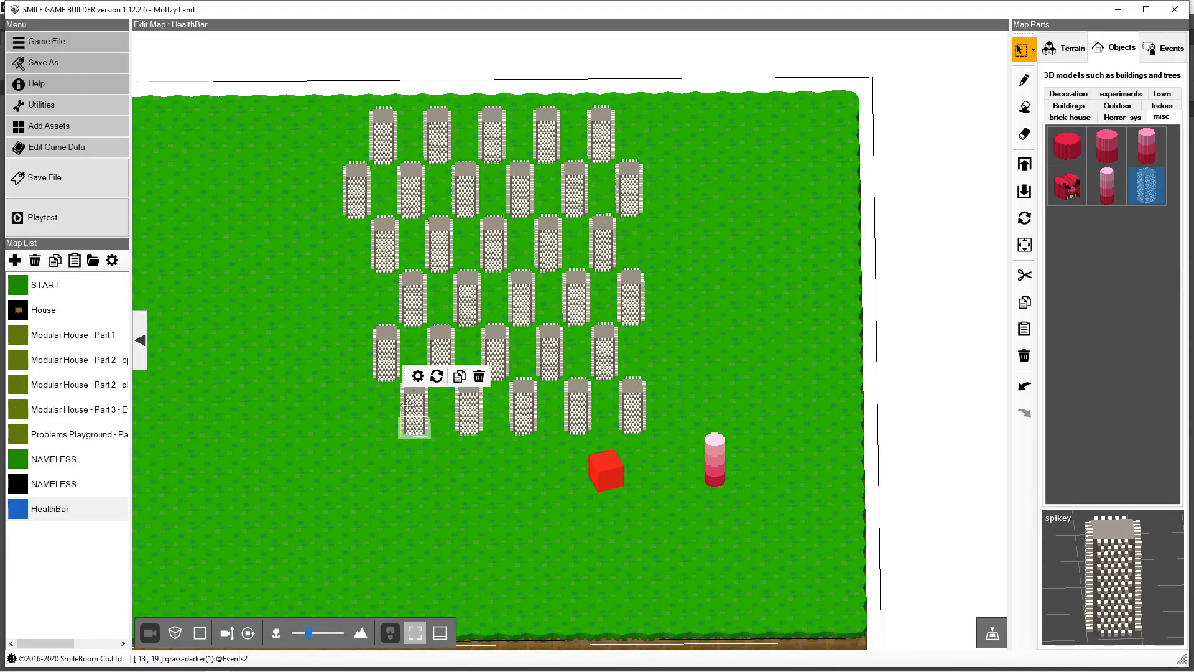
{"action": "left_click", "coordinate": [418, 377]}
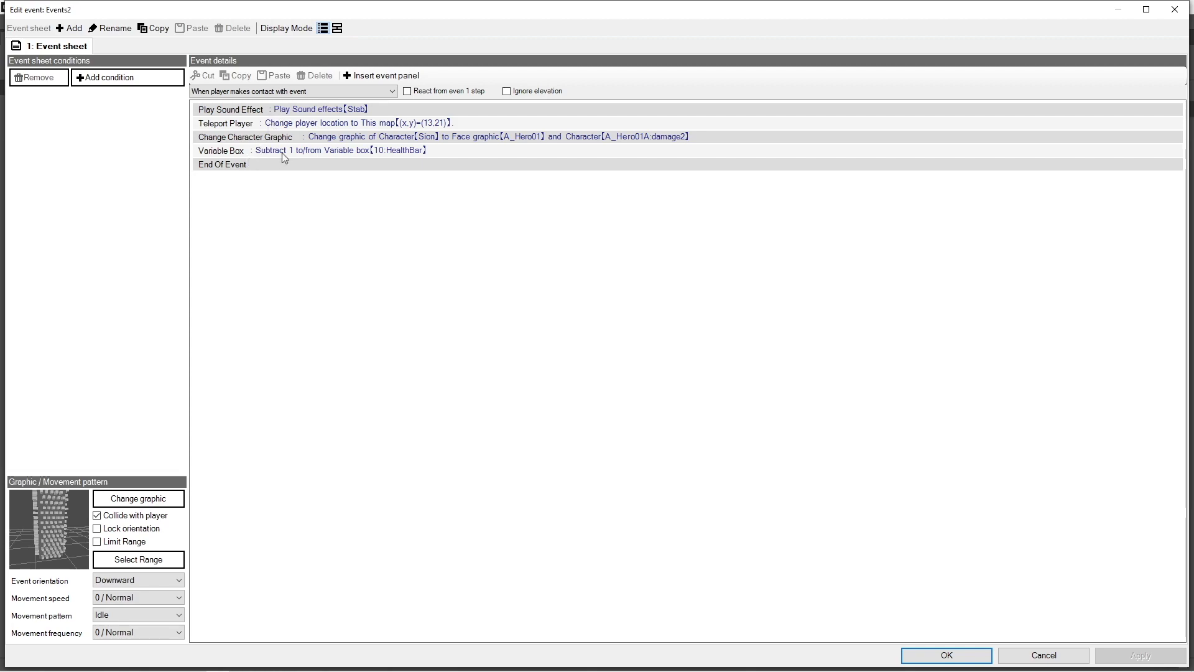
{"action": "left_click", "coordinate": [396, 155]}
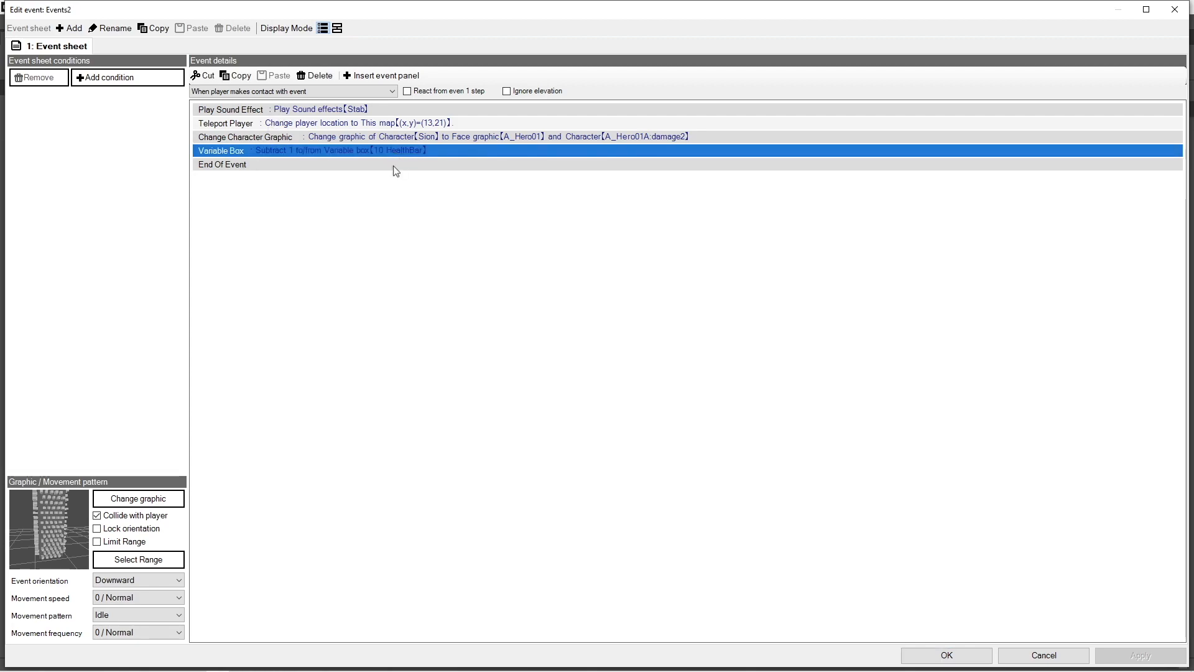
{"action": "double_click", "coordinate": [395, 150]}
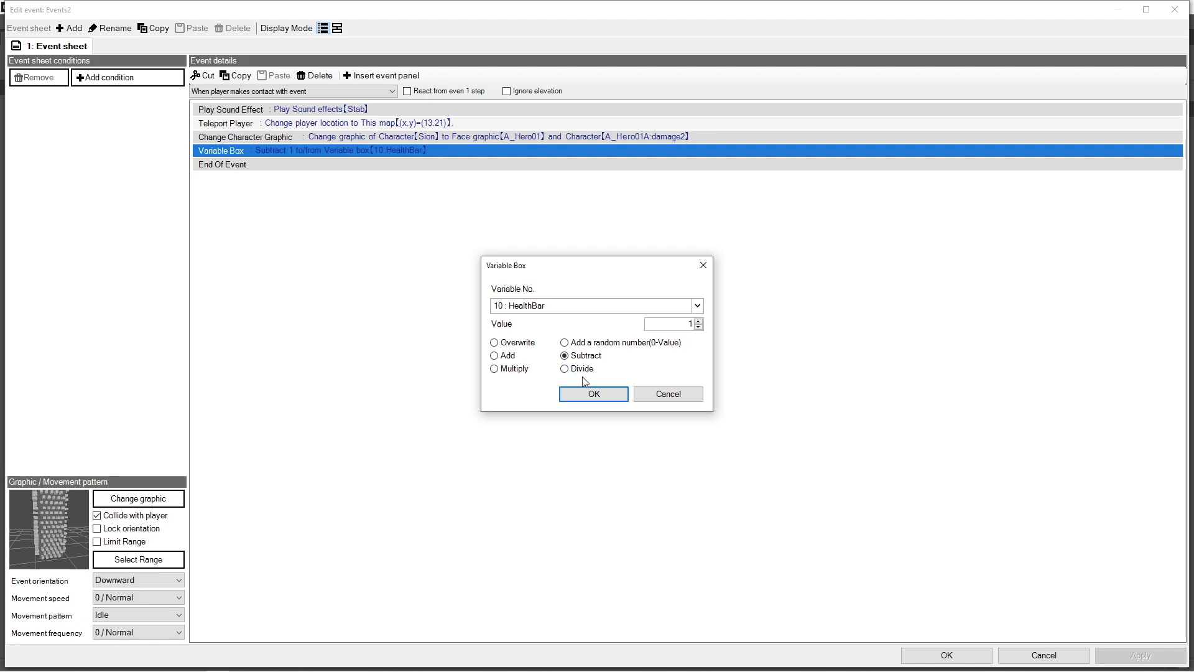
{"action": "left_click", "coordinate": [666, 394]}
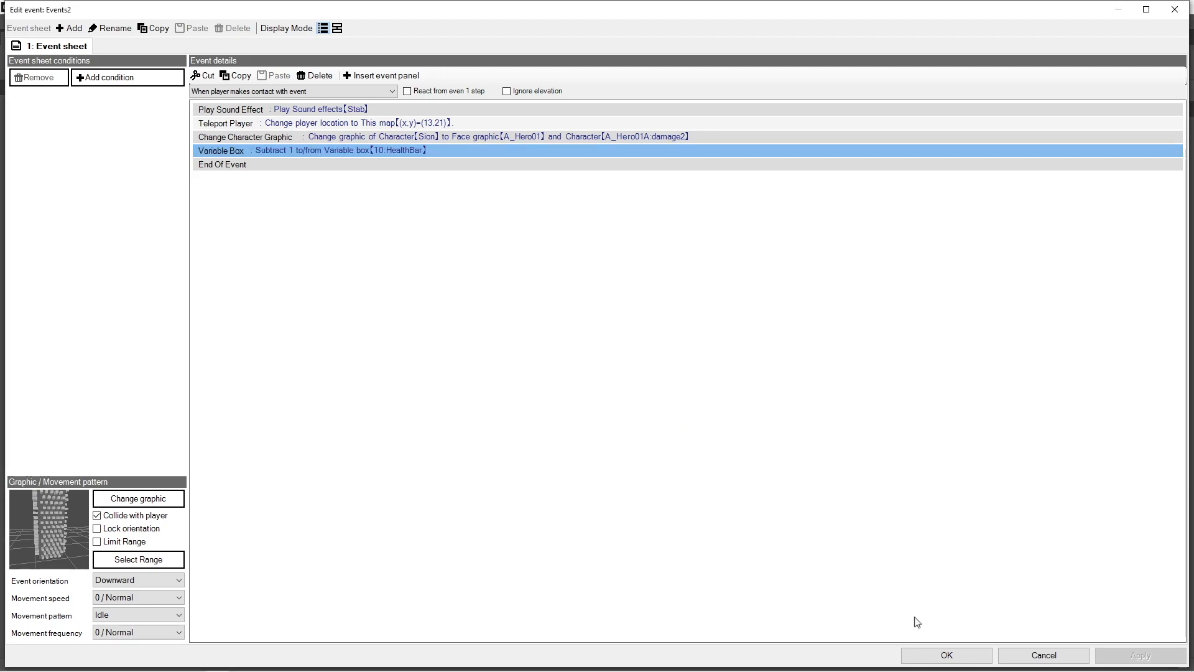
{"action": "left_click", "coordinate": [939, 656]}
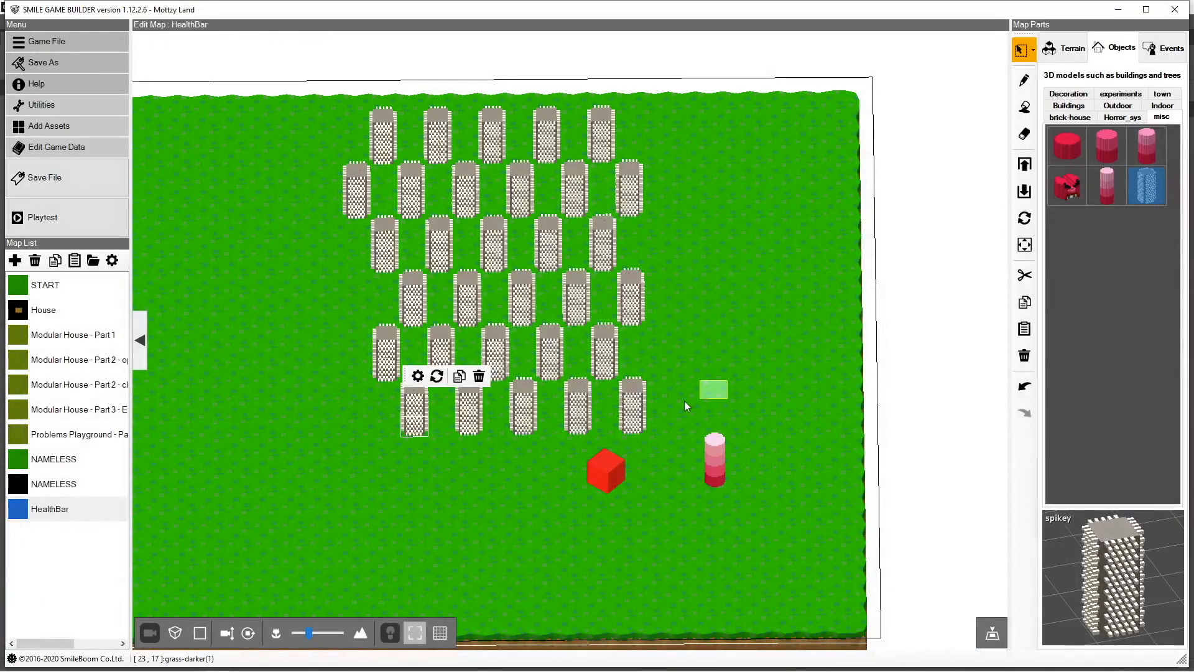
Open the pink health cylinder's event and examine the HealthBar variable assignment on its Init sheet
{"action": "left_click", "coordinate": [714, 475]}
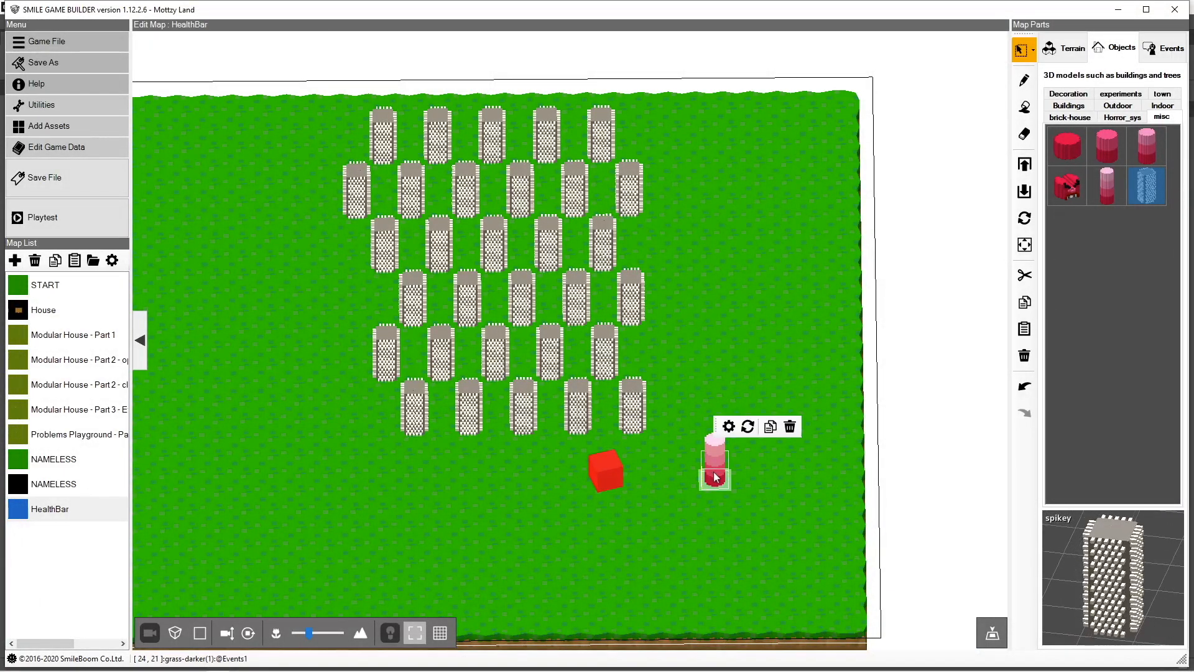
{"action": "left_click", "coordinate": [727, 426]}
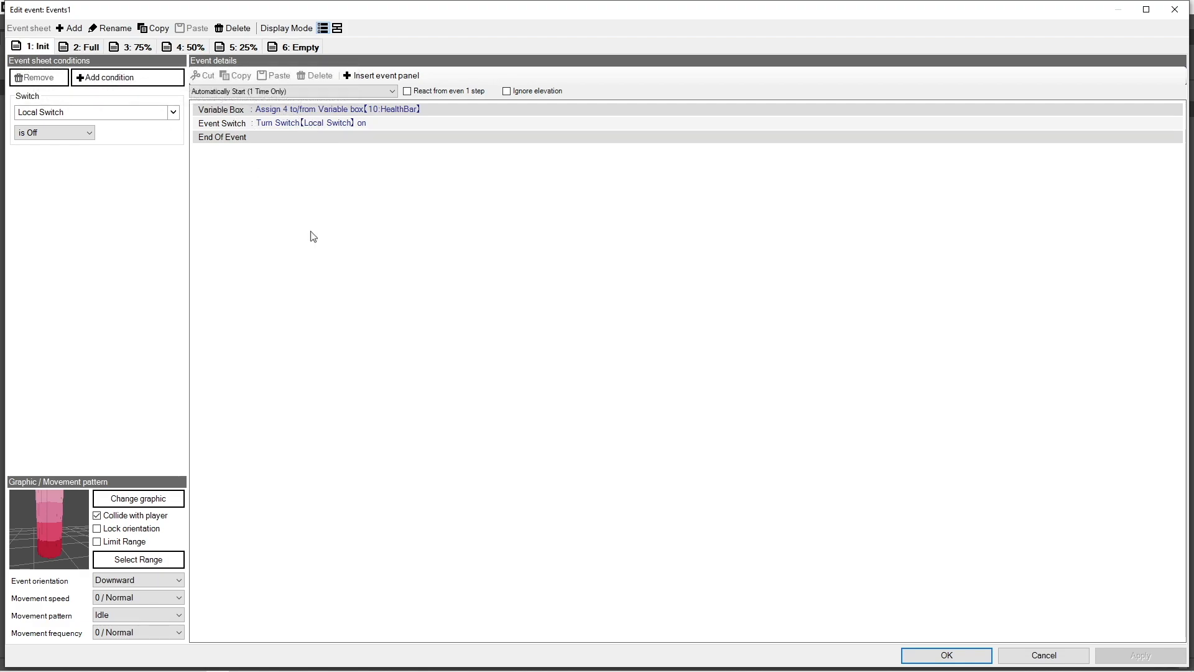
{"action": "left_click", "coordinate": [364, 112]}
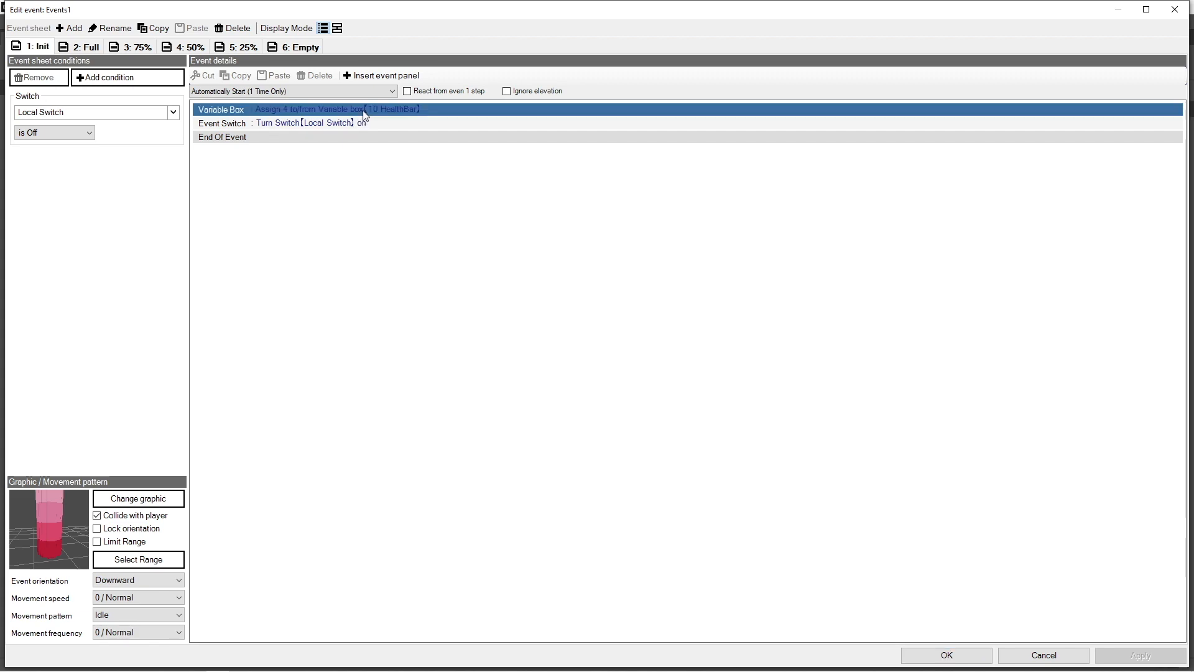
{"action": "double_click", "coordinate": [365, 111]}
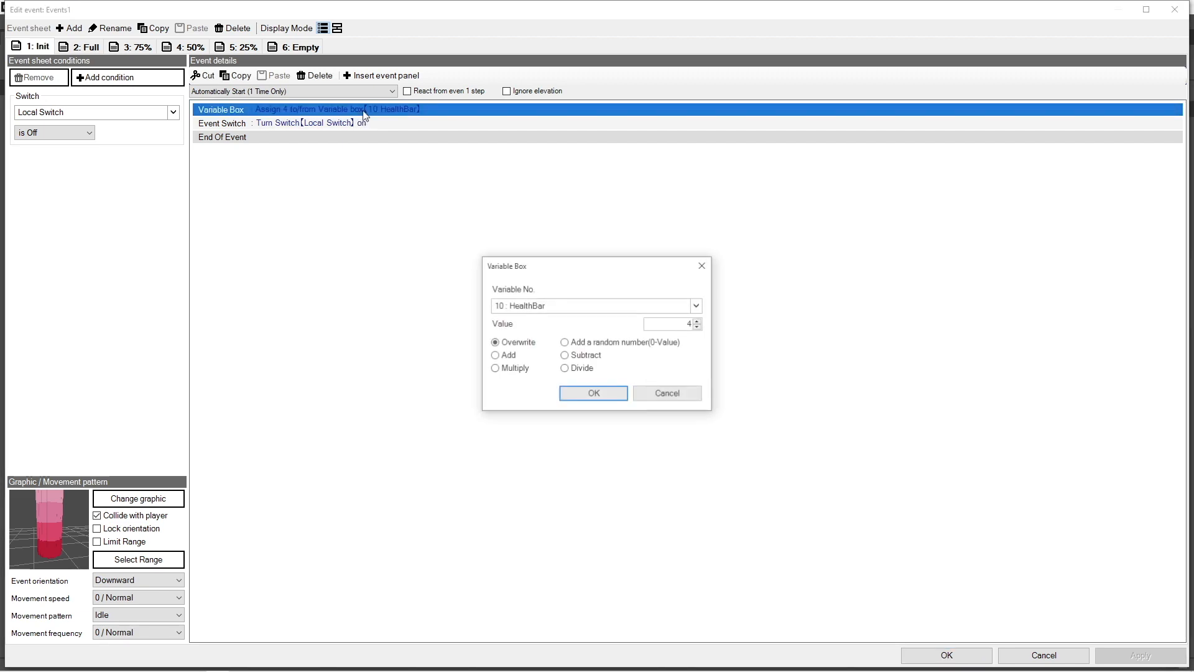
{"action": "left_click", "coordinate": [677, 398]}
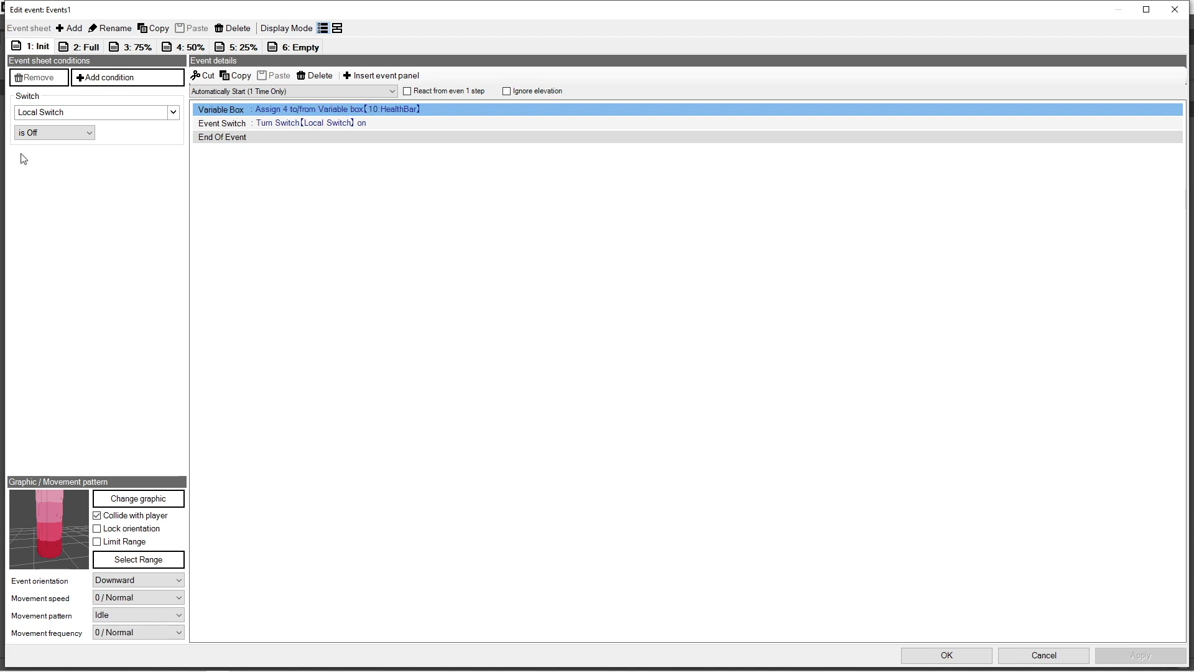
Compare the Local Switch conditions on the Full, 75% and 50% sheets with the Init sheet's Event Switch command
{"action": "left_click", "coordinate": [82, 49]}
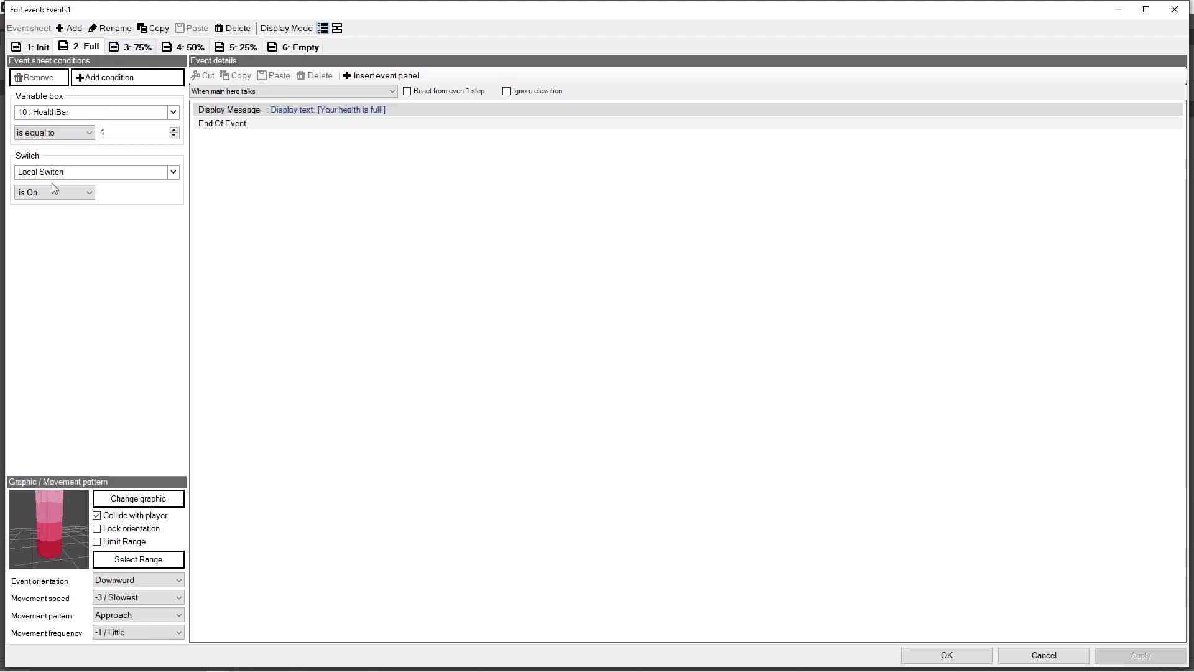
{"action": "left_click", "coordinate": [133, 48]}
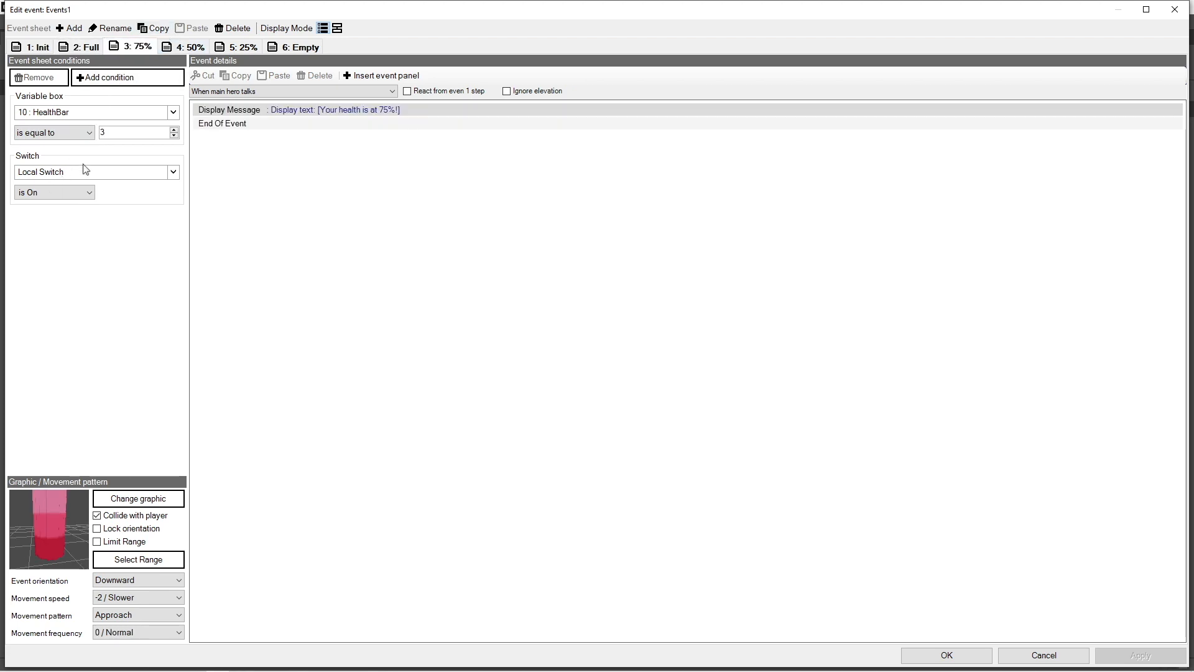
{"action": "left_click", "coordinate": [183, 47]}
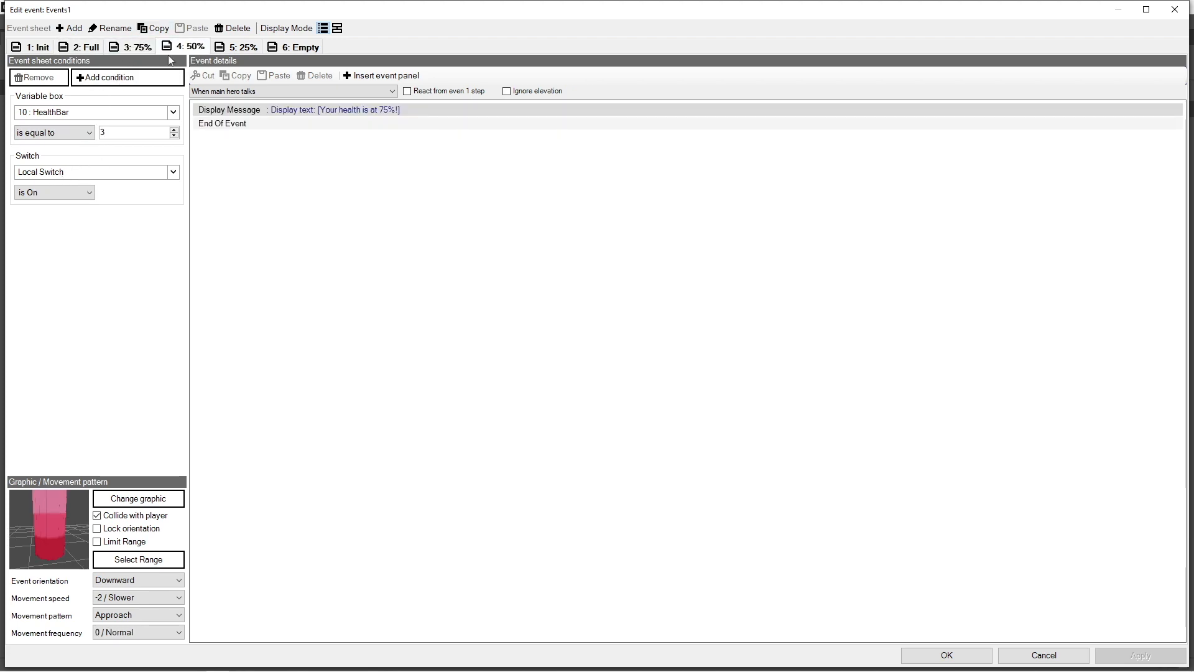
{"action": "left_click", "coordinate": [28, 49]}
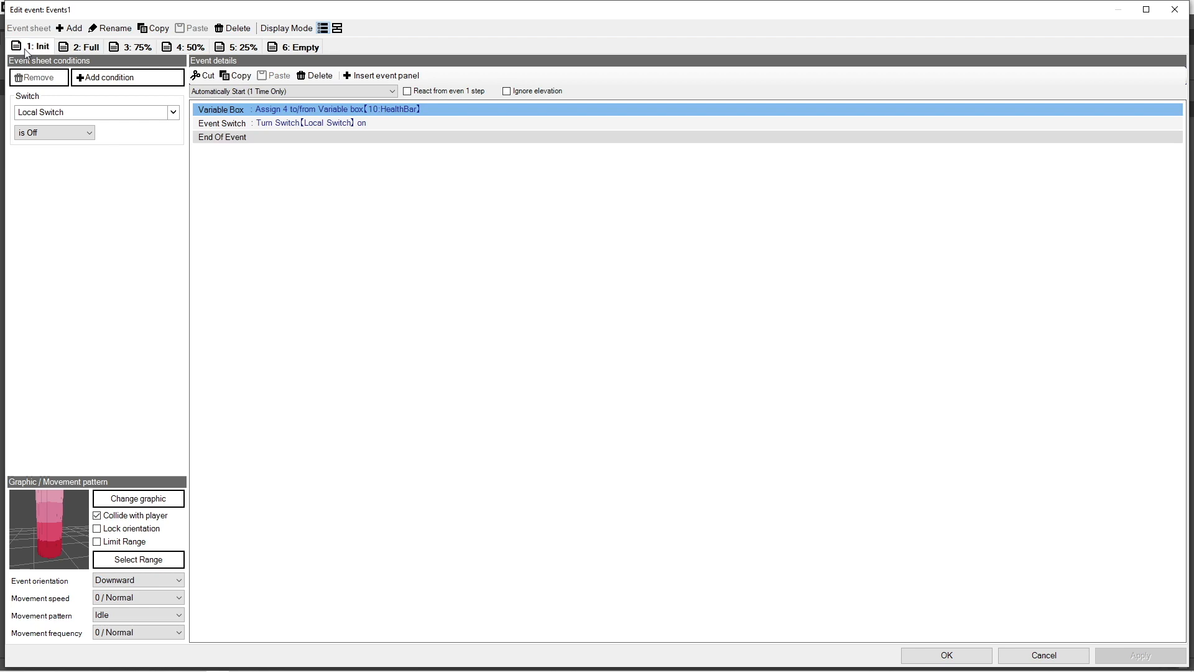
{"action": "left_click", "coordinate": [365, 127]}
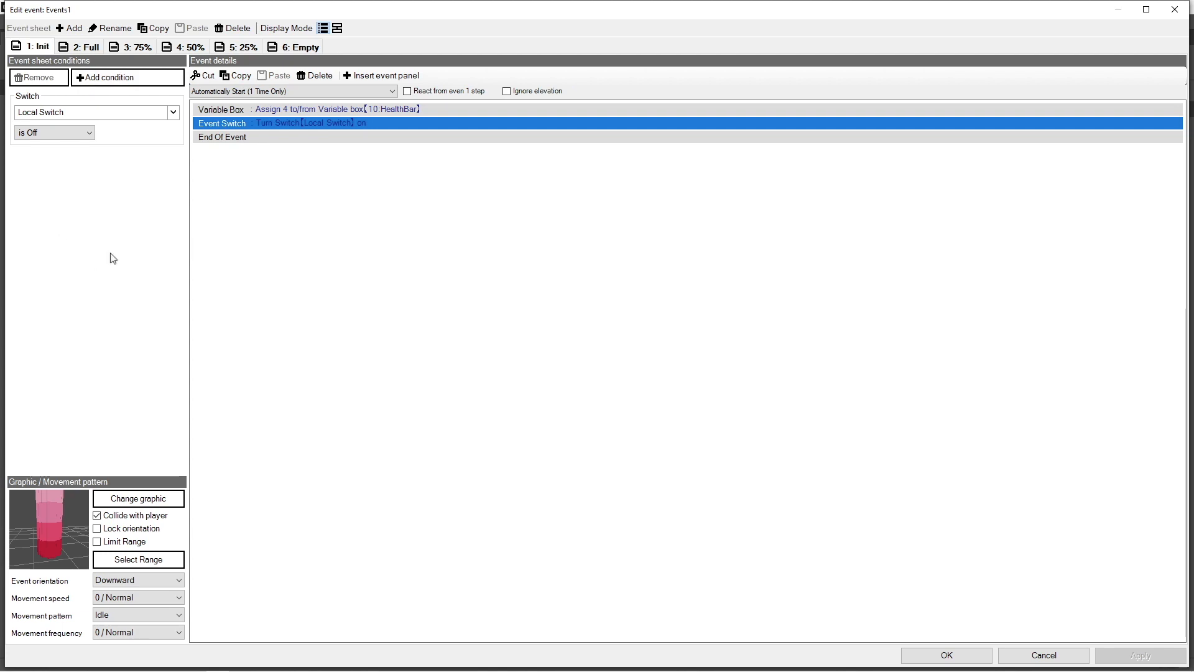
Examine the HealthBar conditions and the assigned 3D graphics of the Full and 75% event sheets
{"action": "left_click", "coordinate": [83, 48]}
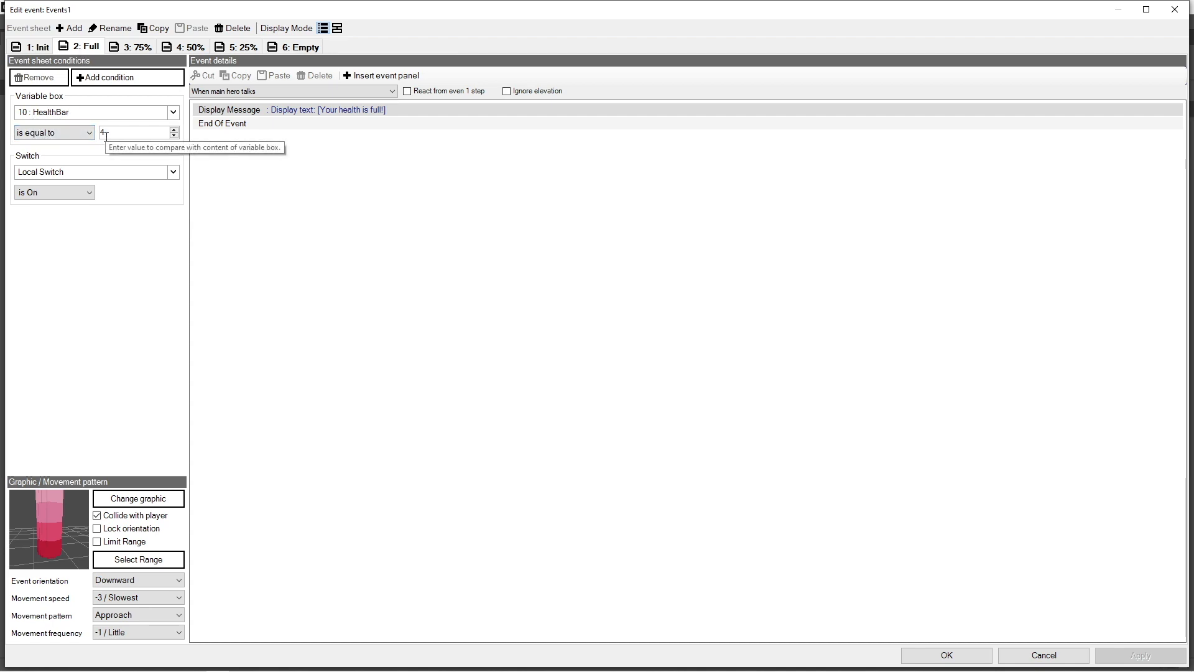
{"action": "left_click", "coordinate": [138, 498]}
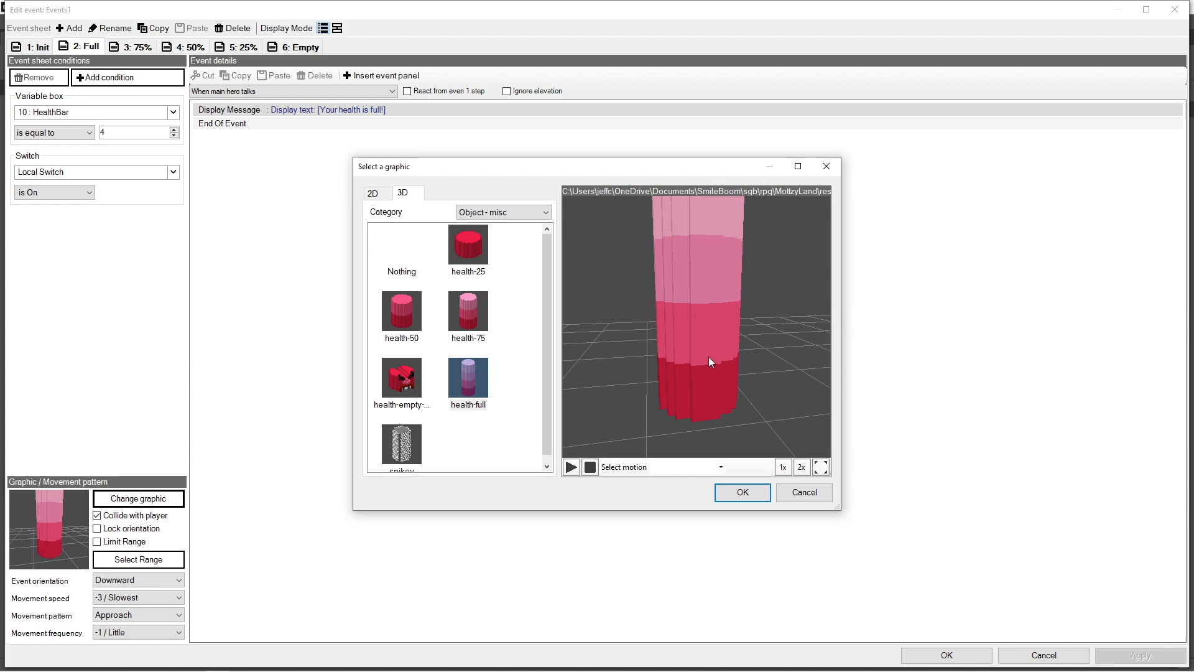
{"action": "left_click", "coordinate": [806, 495]}
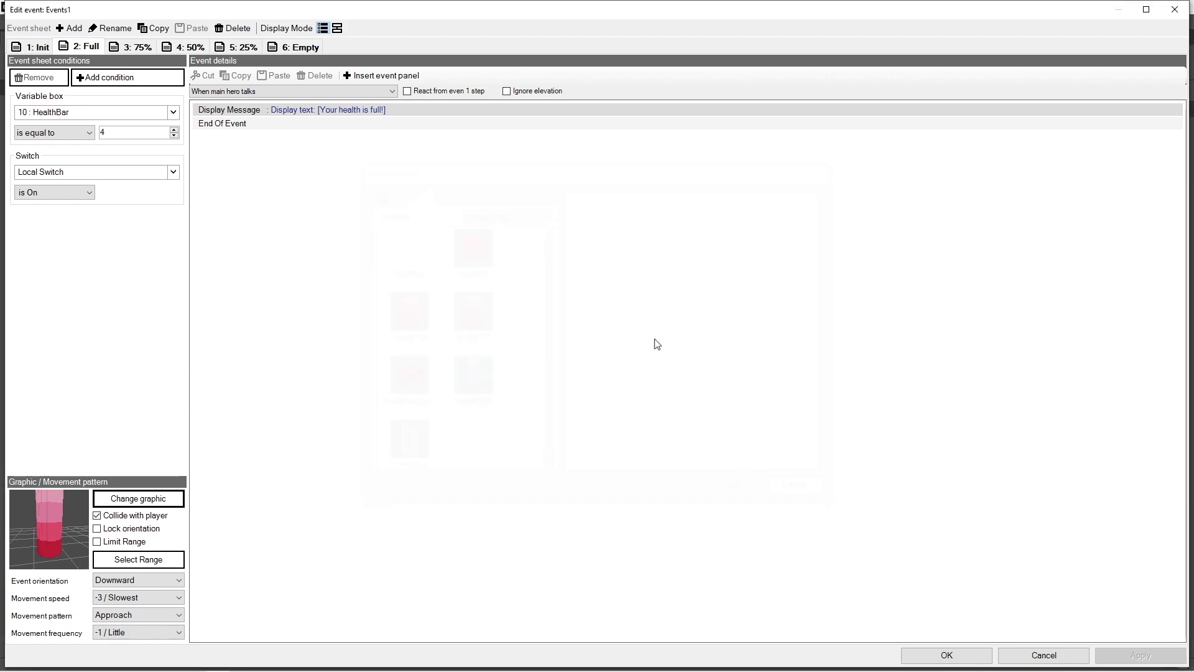
{"action": "left_click", "coordinate": [116, 51]}
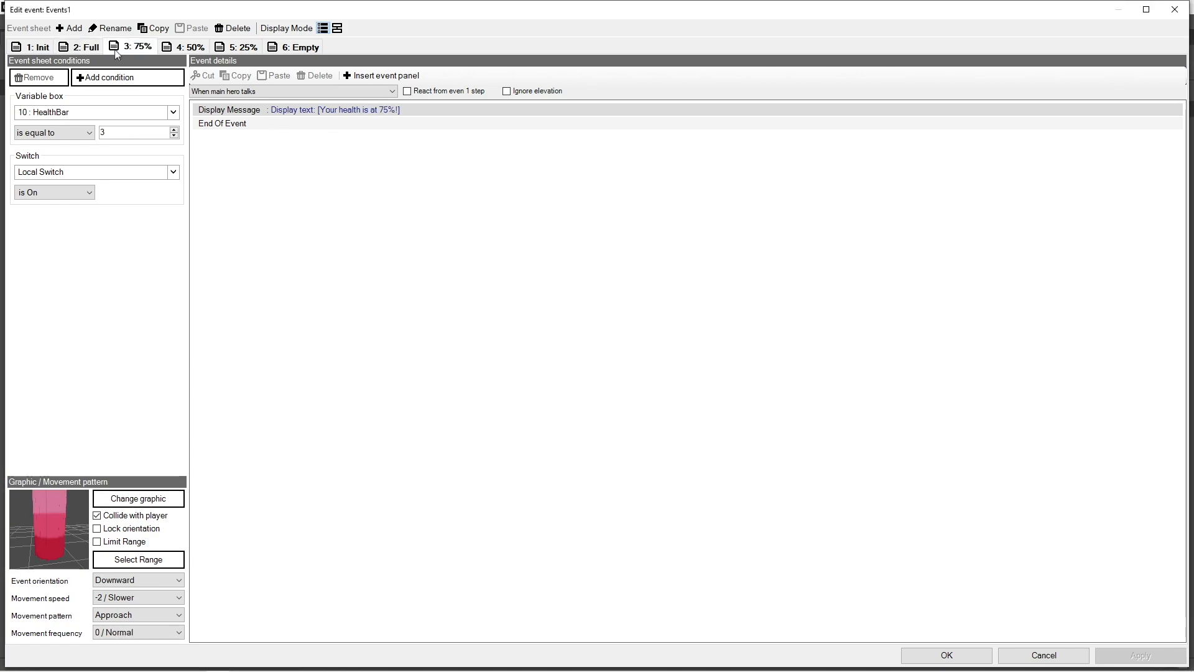
{"action": "left_click", "coordinate": [171, 498]}
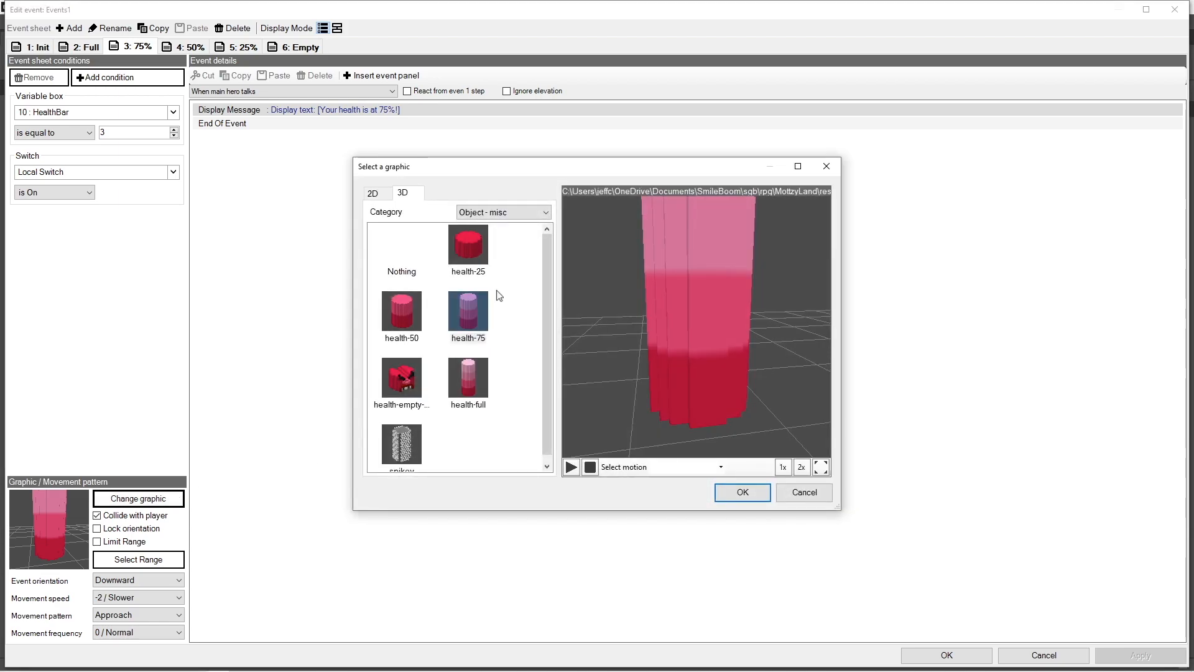
{"action": "left_click", "coordinate": [804, 492]}
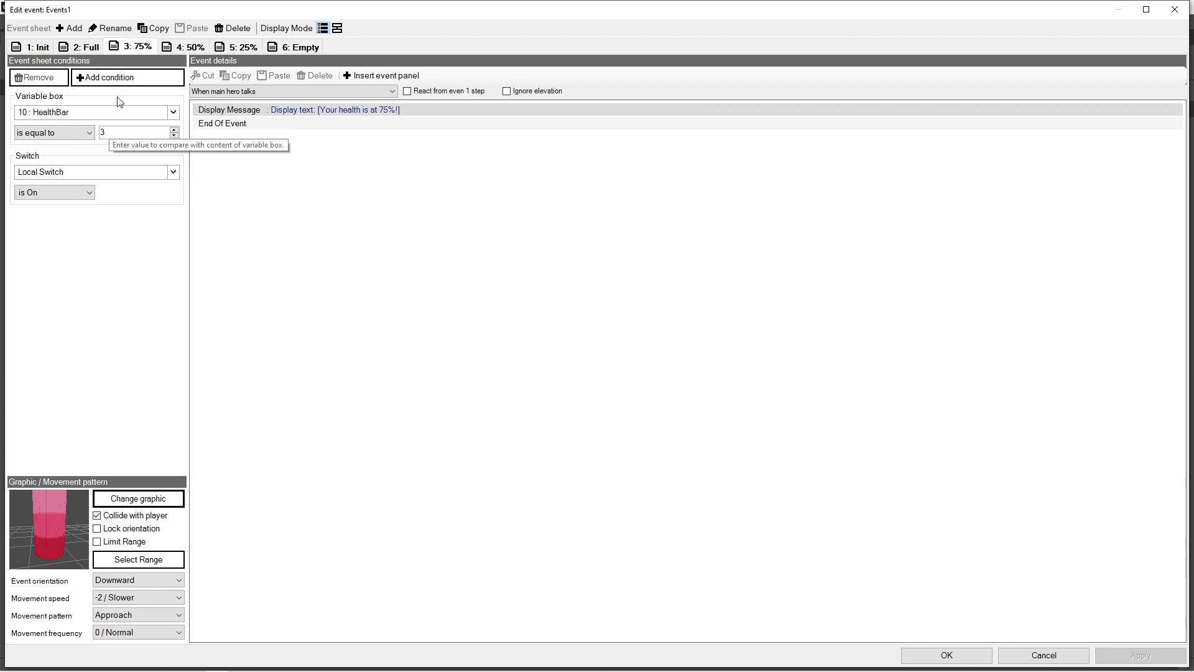
Review the conditions, messages and movement settings on the 50%, 25% and Empty event sheets
{"action": "left_click", "coordinate": [177, 49]}
{"action": "left_click", "coordinate": [235, 48]}
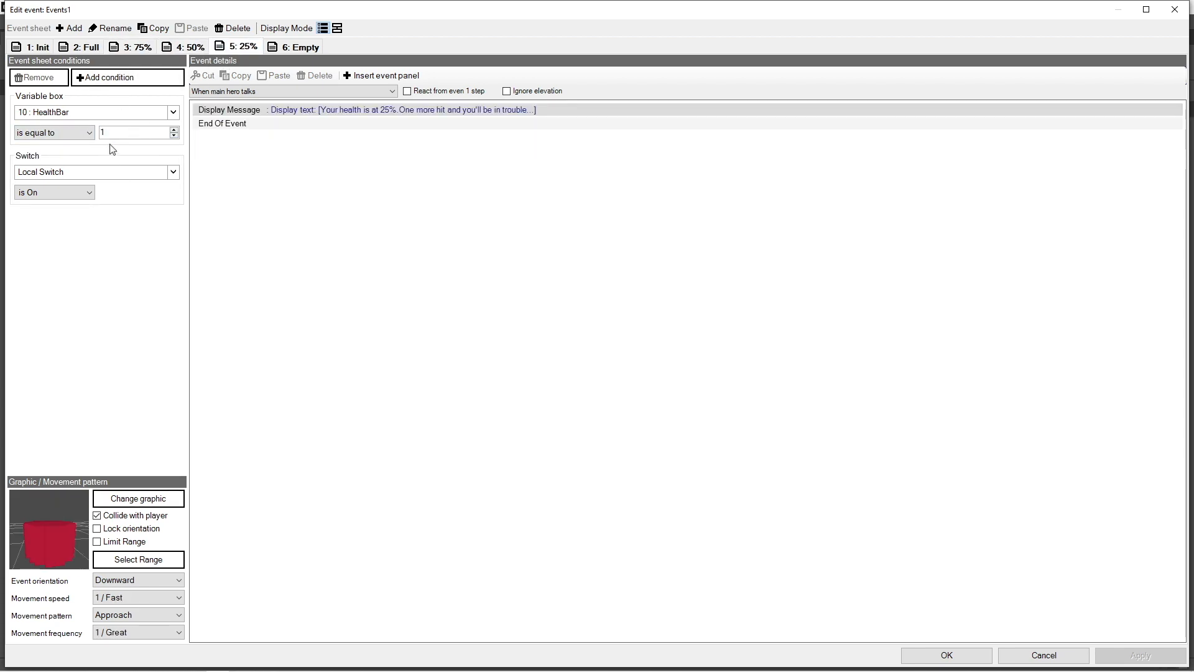
{"action": "left_click", "coordinate": [303, 48]}
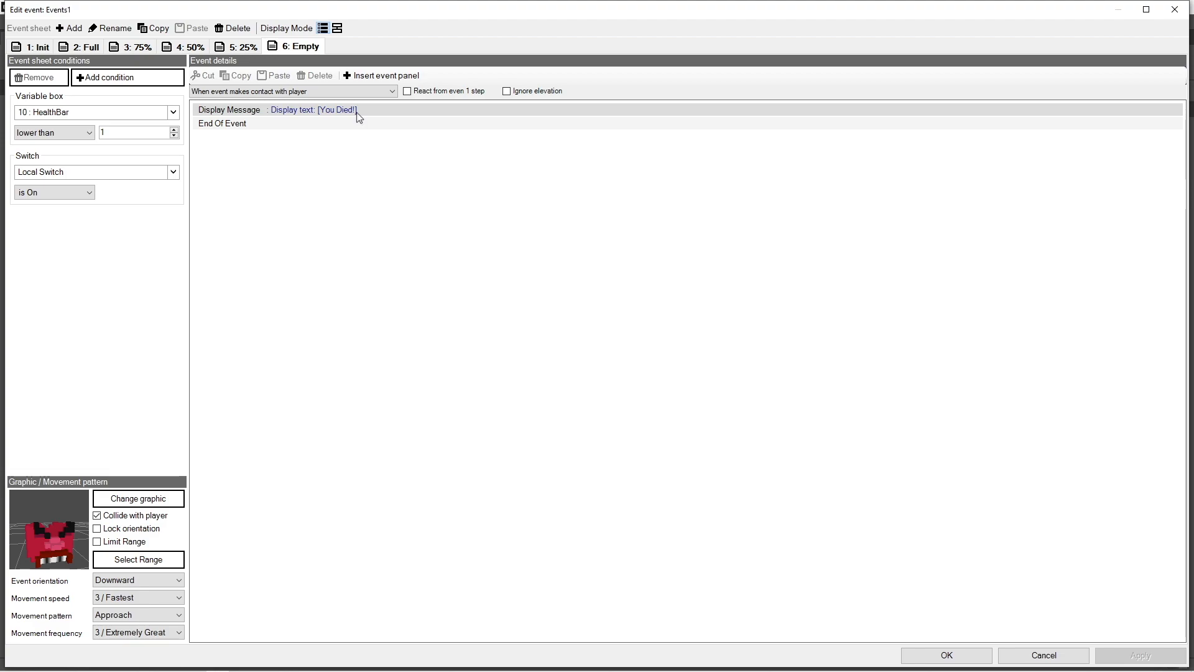
Return through the 25% and 50% sheets to the Full sheet and examine its available movement pattern options
{"action": "left_click", "coordinate": [239, 46]}
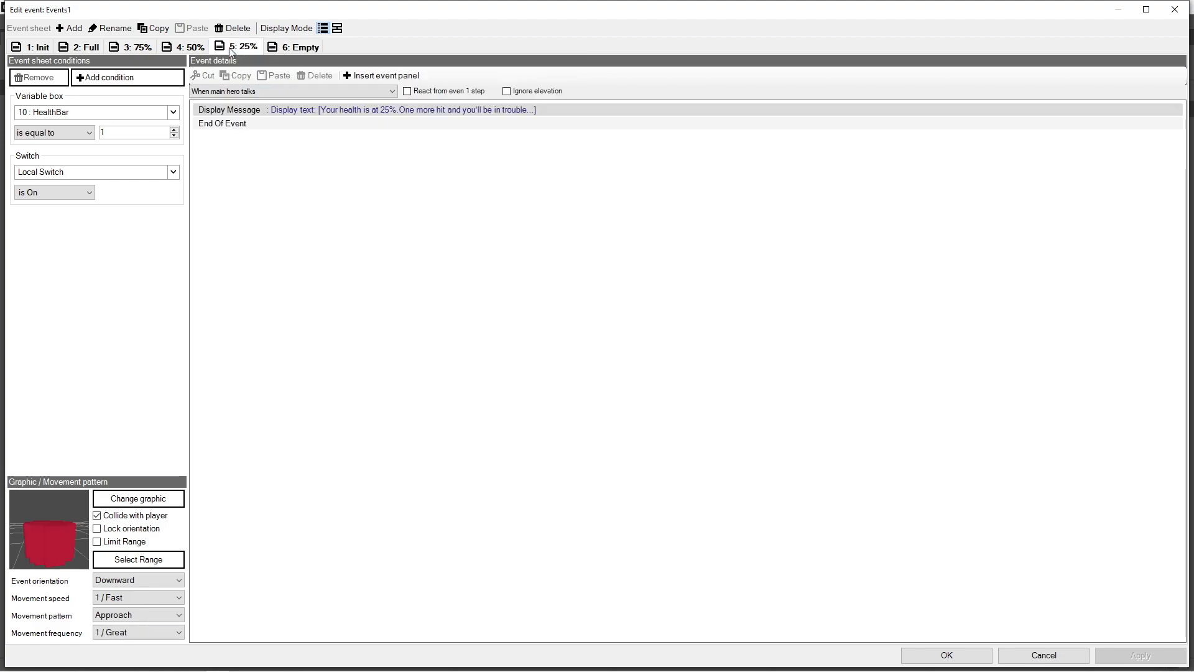
{"action": "left_click", "coordinate": [174, 49]}
{"action": "left_click", "coordinate": [96, 50]}
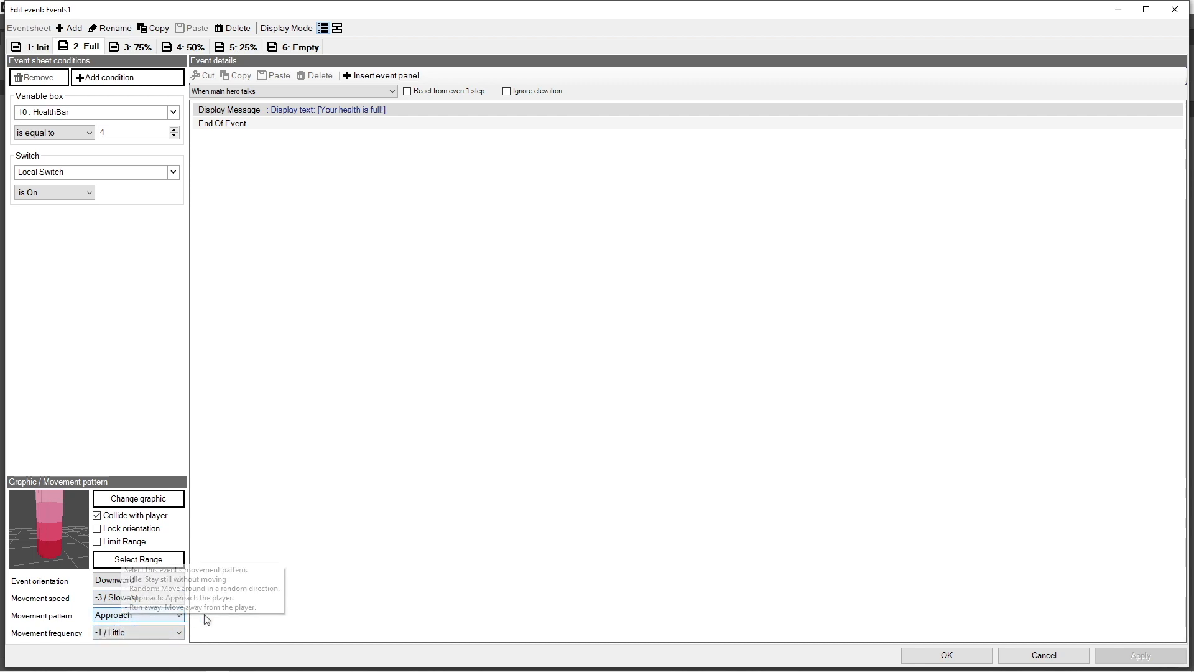
{"action": "left_click", "coordinate": [172, 616]}
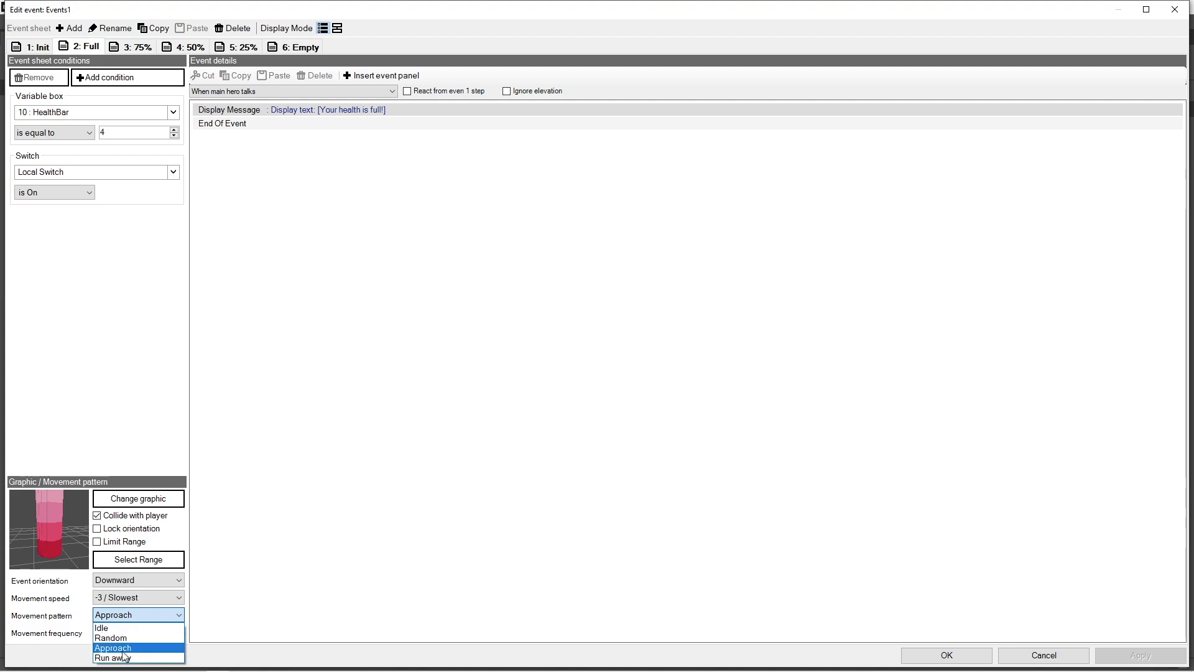
{"action": "left_click", "coordinate": [333, 590]}
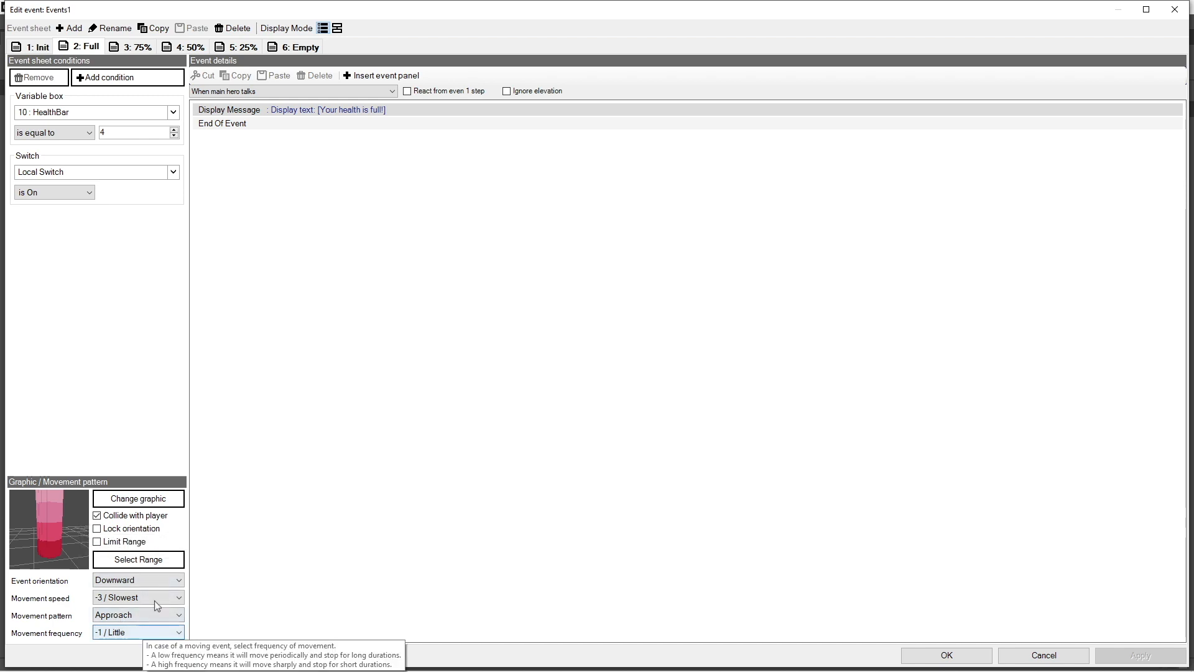
Compare the movement speed and frequency settings across the 75%, 50%, 25% and Empty event sheets
{"action": "left_click", "coordinate": [133, 47]}
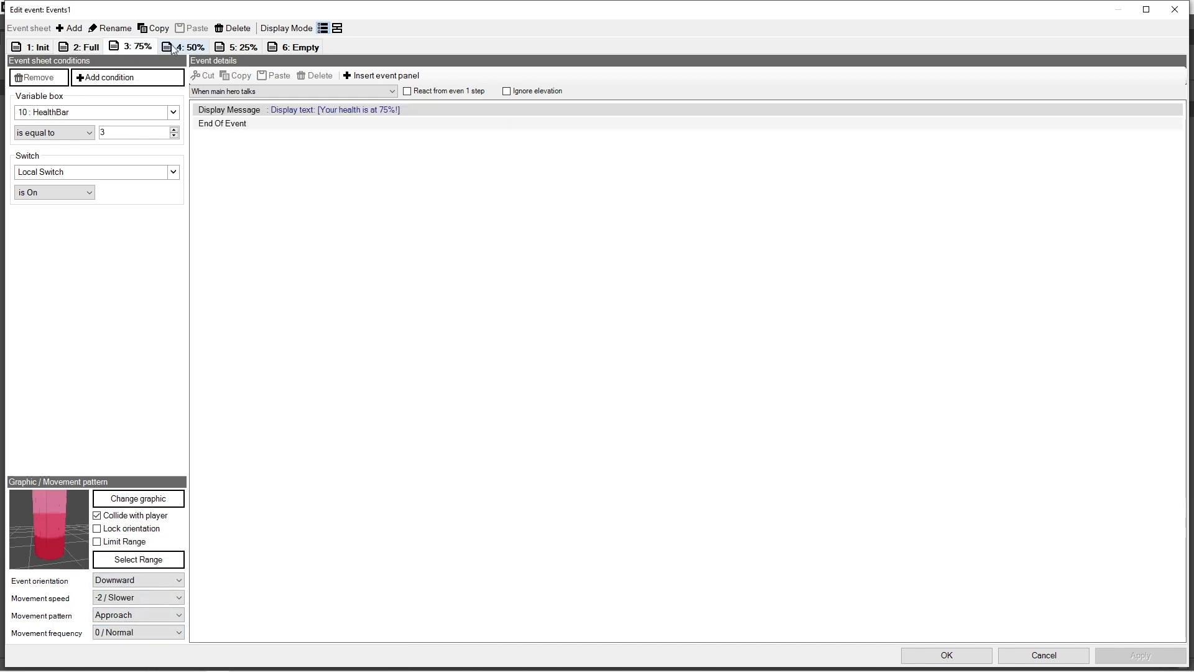
{"action": "left_click", "coordinate": [177, 48]}
{"action": "left_click", "coordinate": [225, 48]}
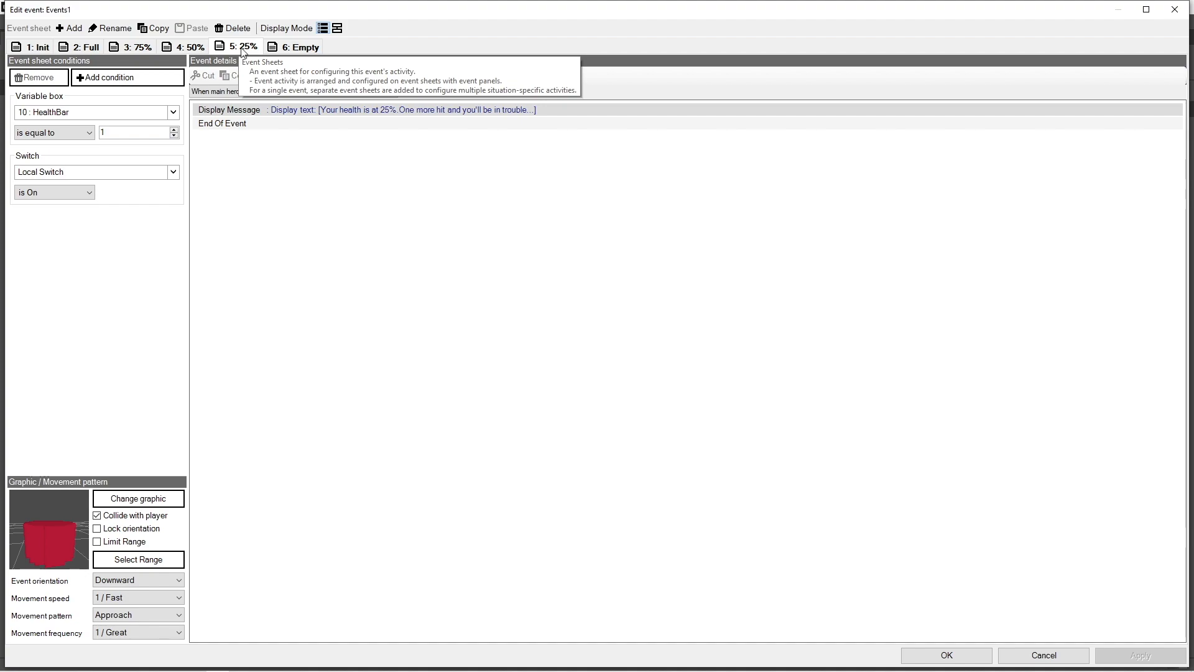
{"action": "left_click", "coordinate": [288, 49]}
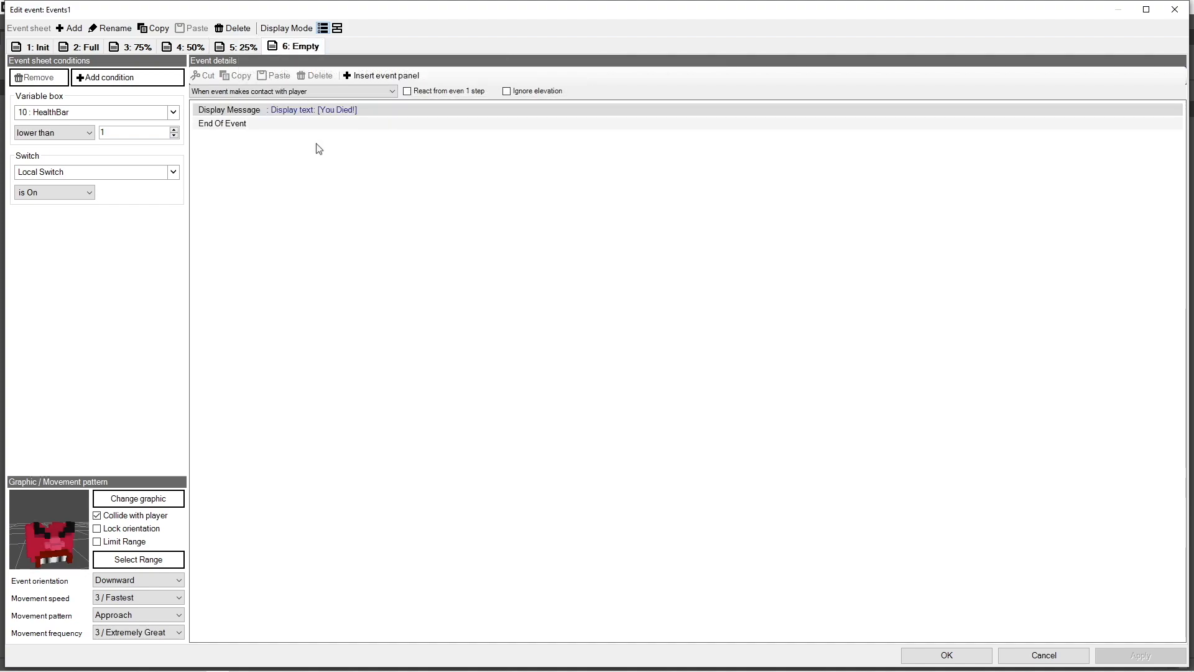